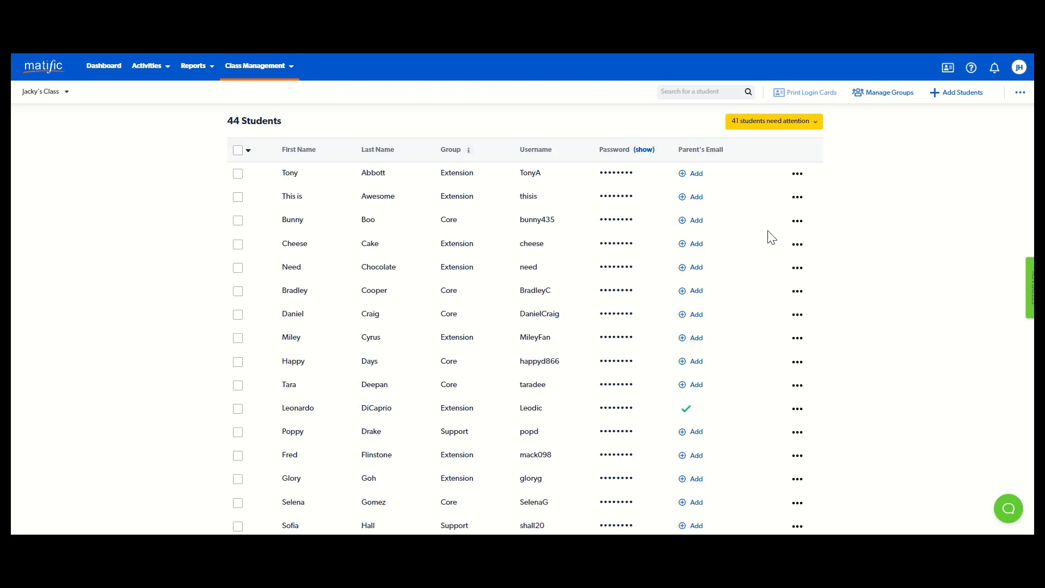
# Open the management list of the class's students and select only the first student.
pyautogui.click(254, 66)
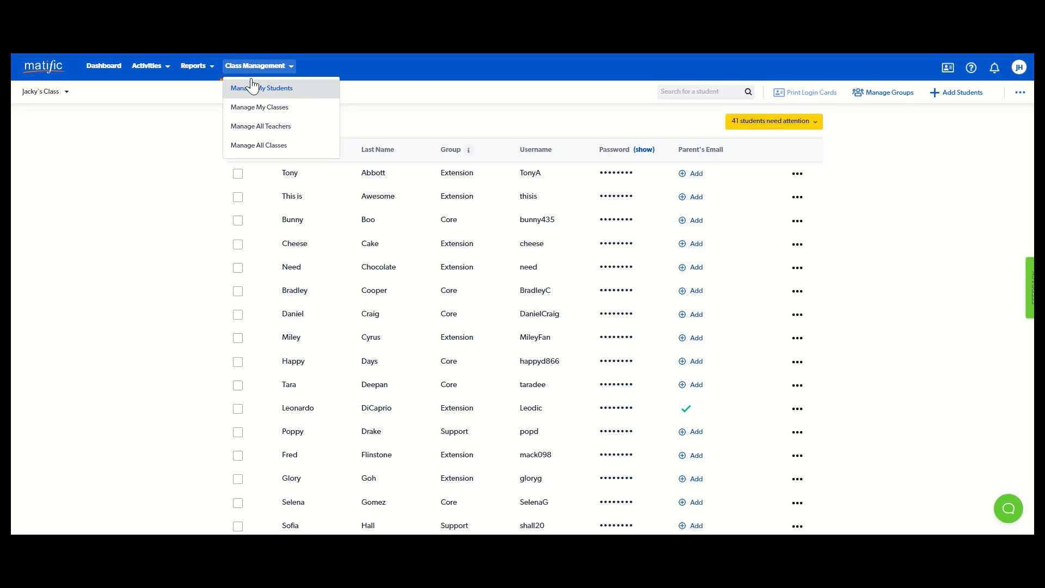
pyautogui.click(253, 95)
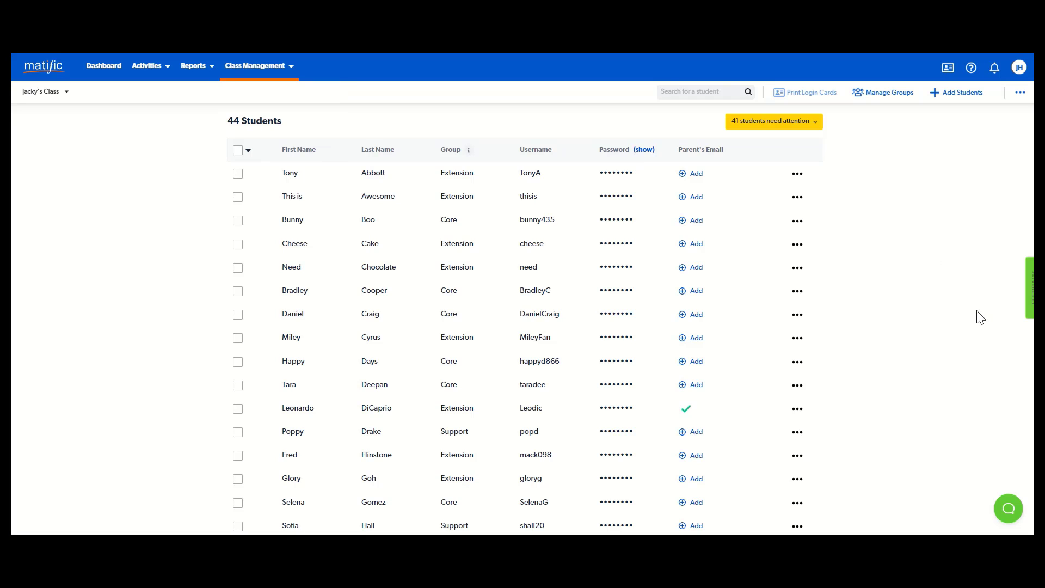
pyautogui.click(237, 150)
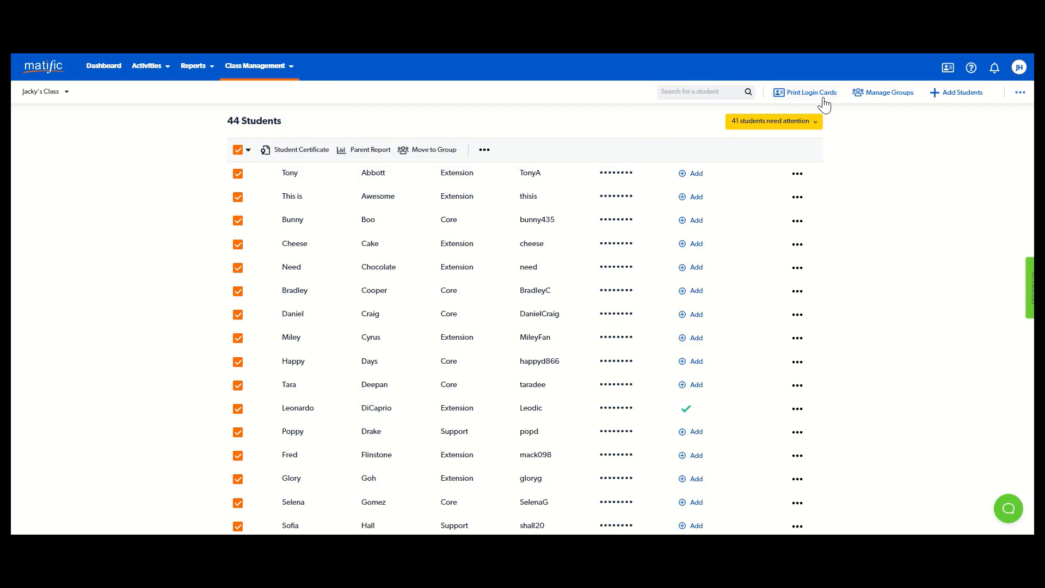
pyautogui.click(238, 150)
pyautogui.click(238, 173)
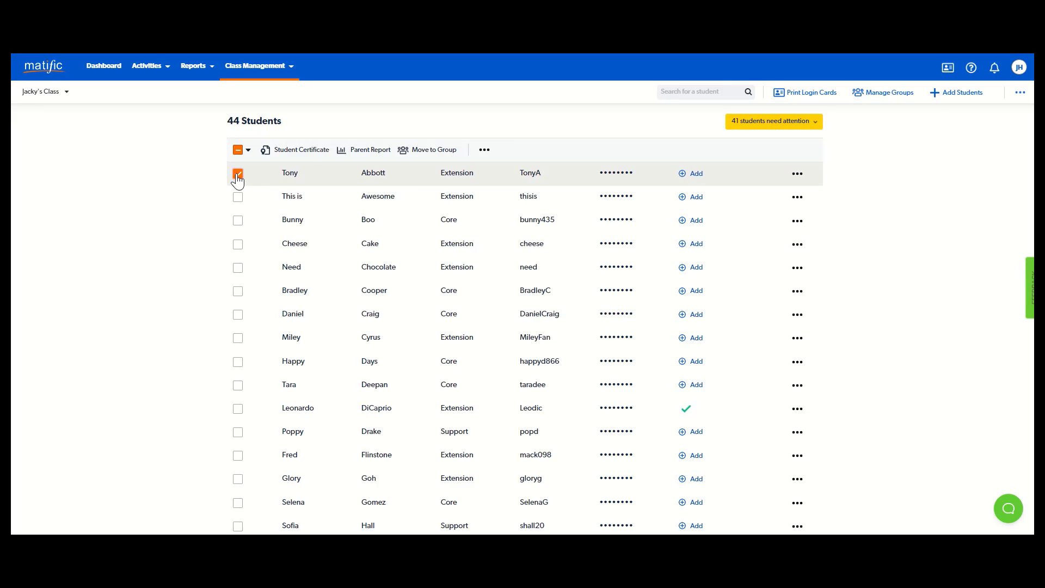
# Open the first student's details for editing and reveal the account password.
pyautogui.click(797, 174)
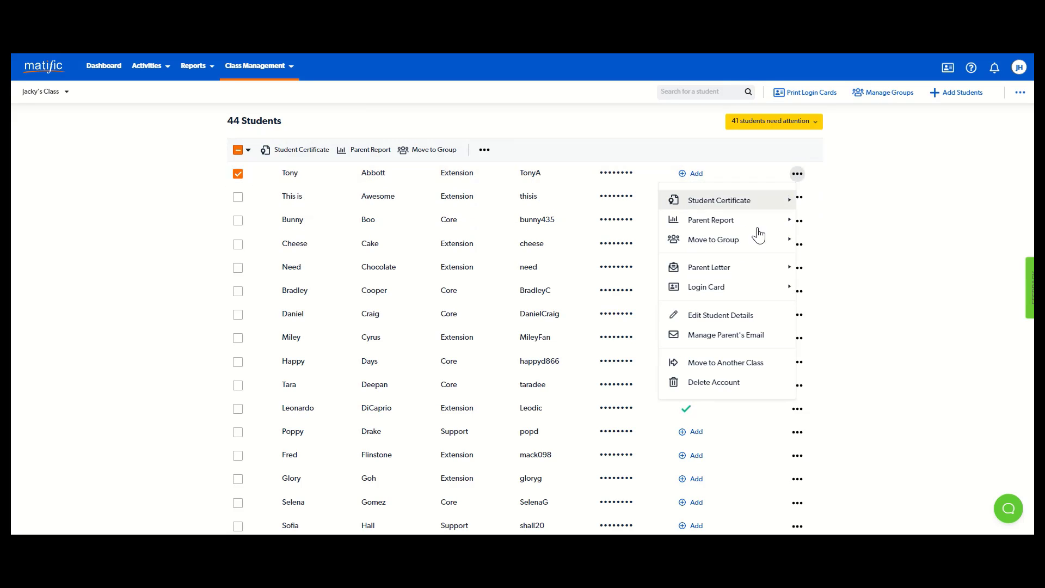
pyautogui.click(732, 321)
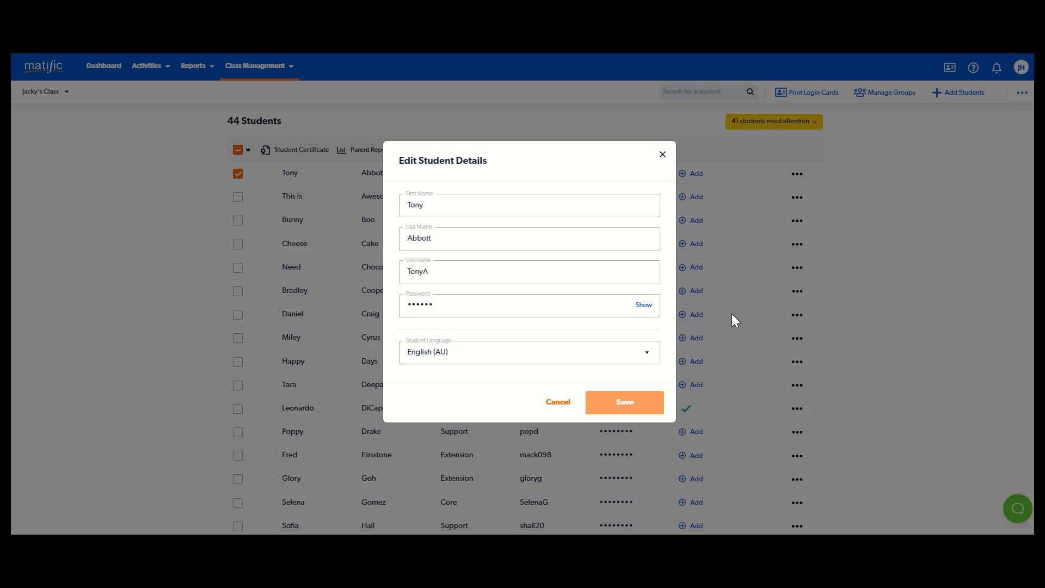
pyautogui.click(642, 306)
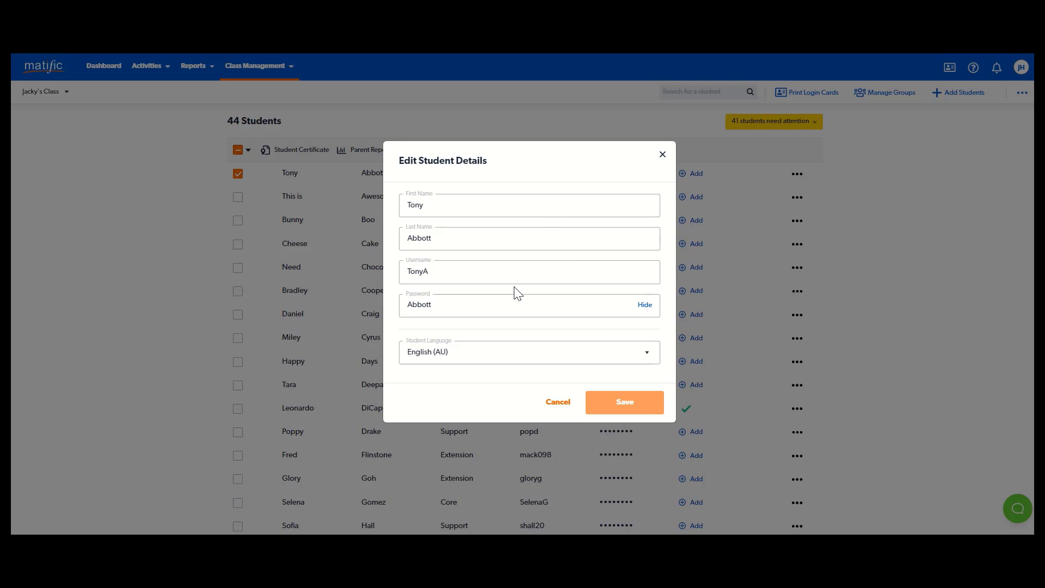
# Try Maori (NZ) as the student's language and close the details without saving.
pyautogui.click(652, 364)
pyautogui.scroll(-5, 642, 401)
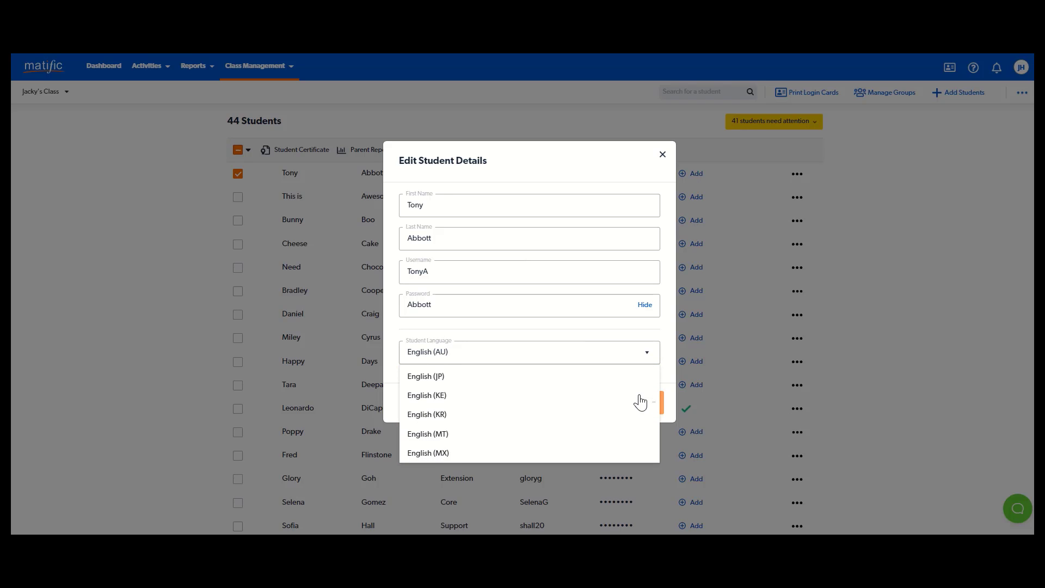
pyautogui.scroll(-8, 640, 402)
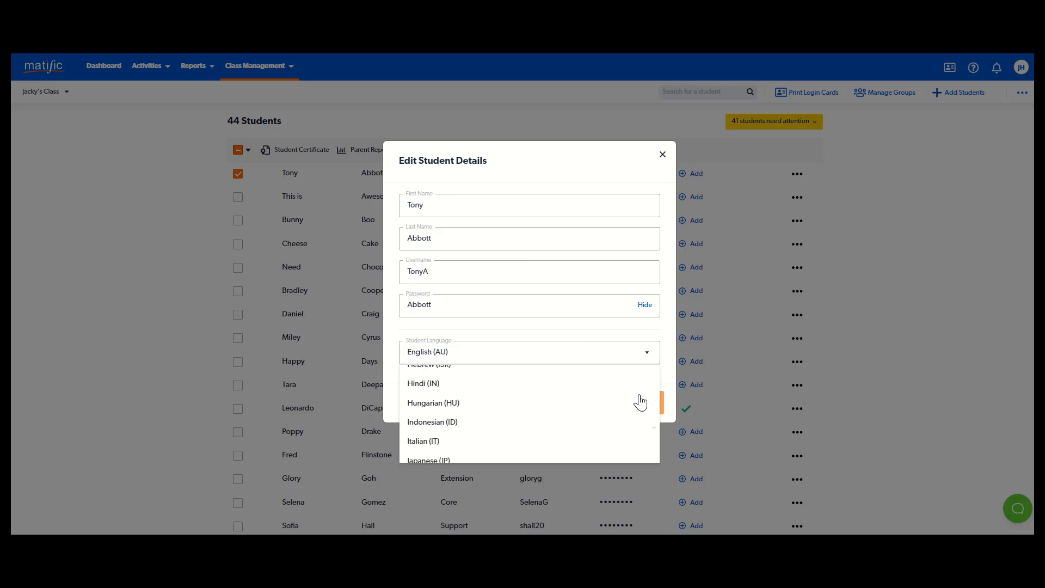
pyautogui.scroll(-5, 640, 403)
pyautogui.click(428, 408)
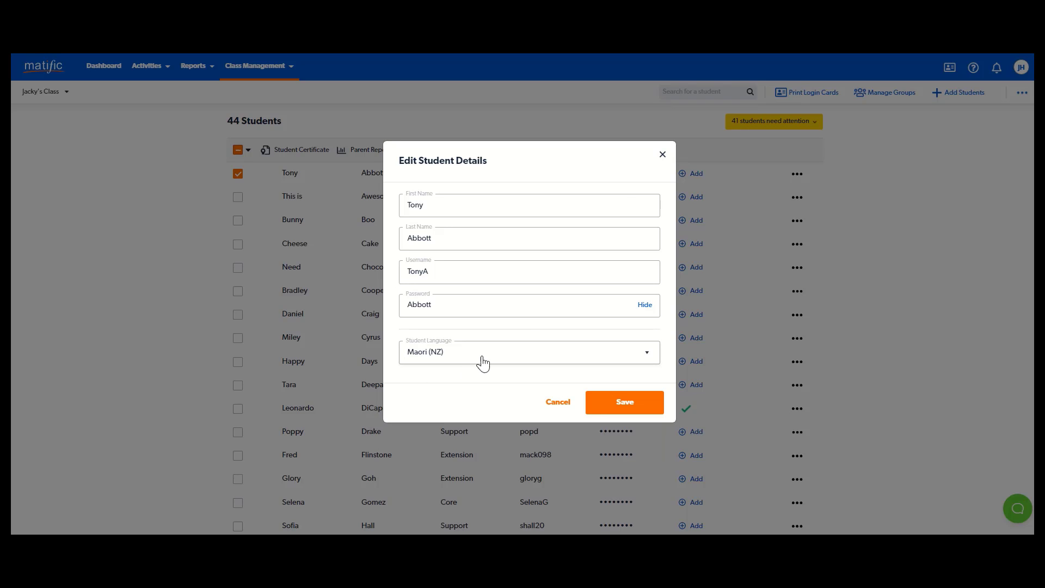
pyautogui.click(662, 156)
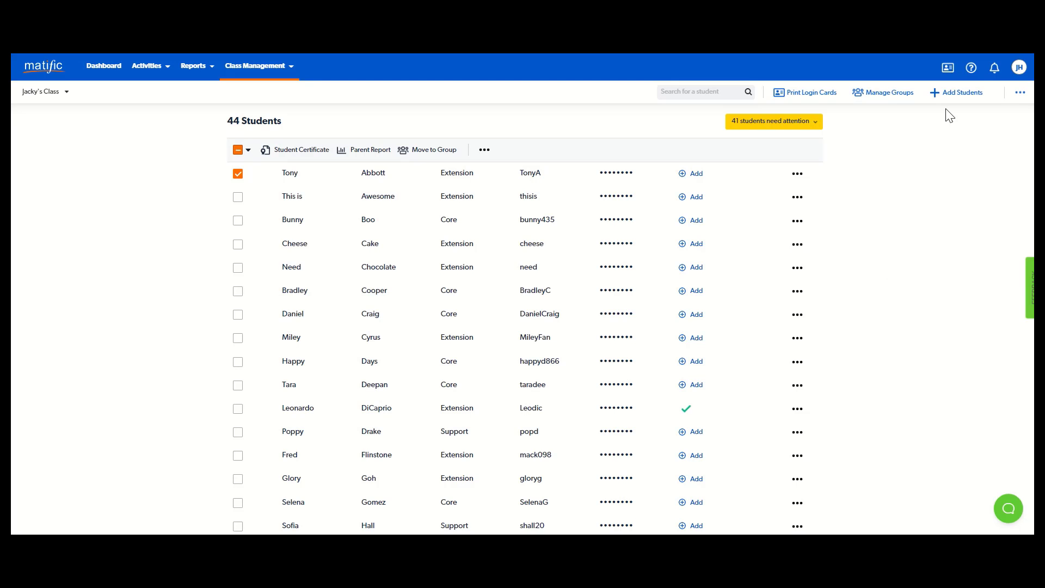
# Review the ways to add students to the class, and view the new group form without creating a group.
pyautogui.click(956, 96)
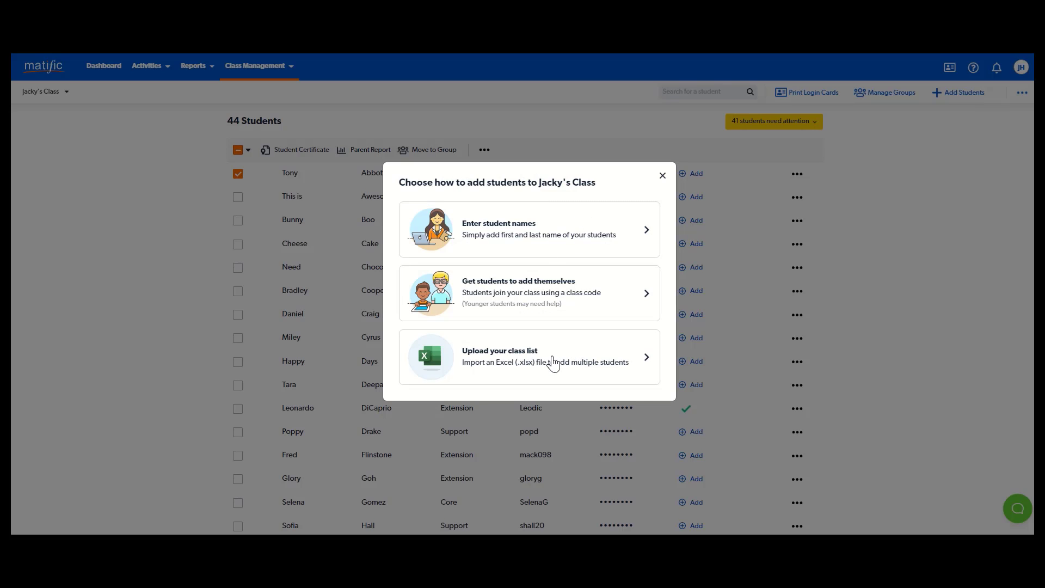
pyautogui.click(663, 180)
pyautogui.click(875, 102)
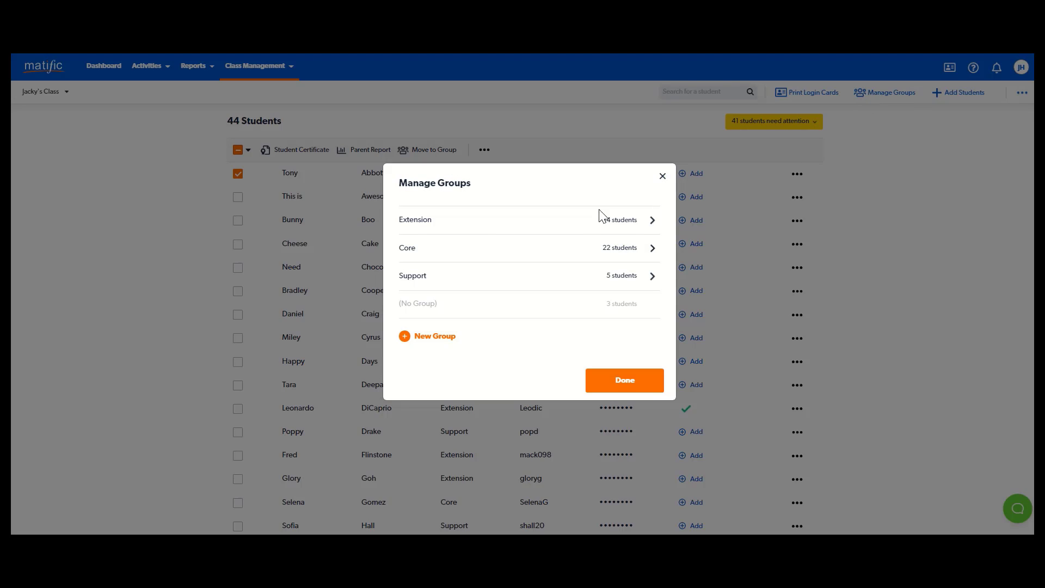
pyautogui.click(435, 337)
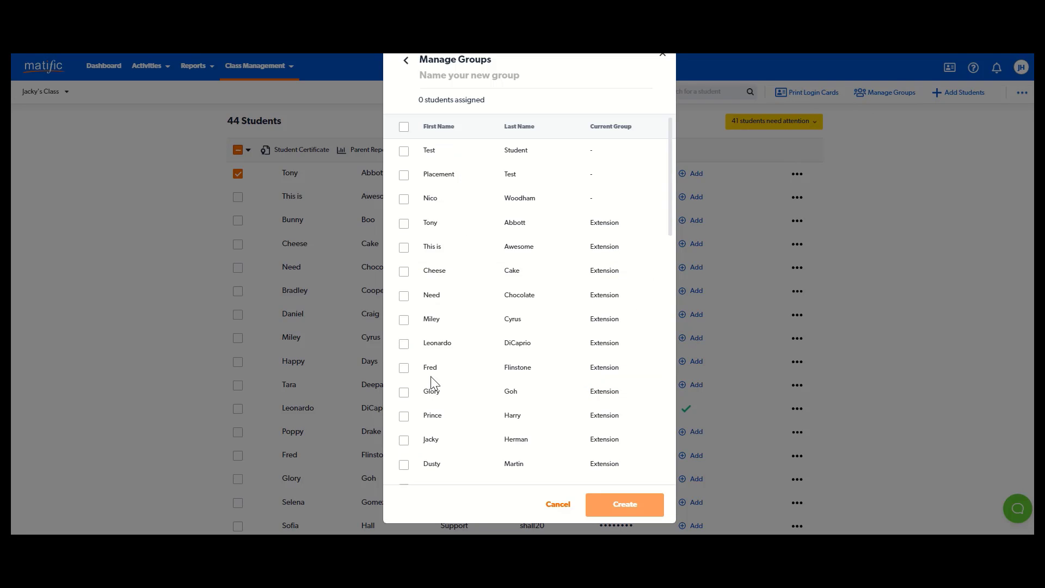
pyautogui.click(560, 507)
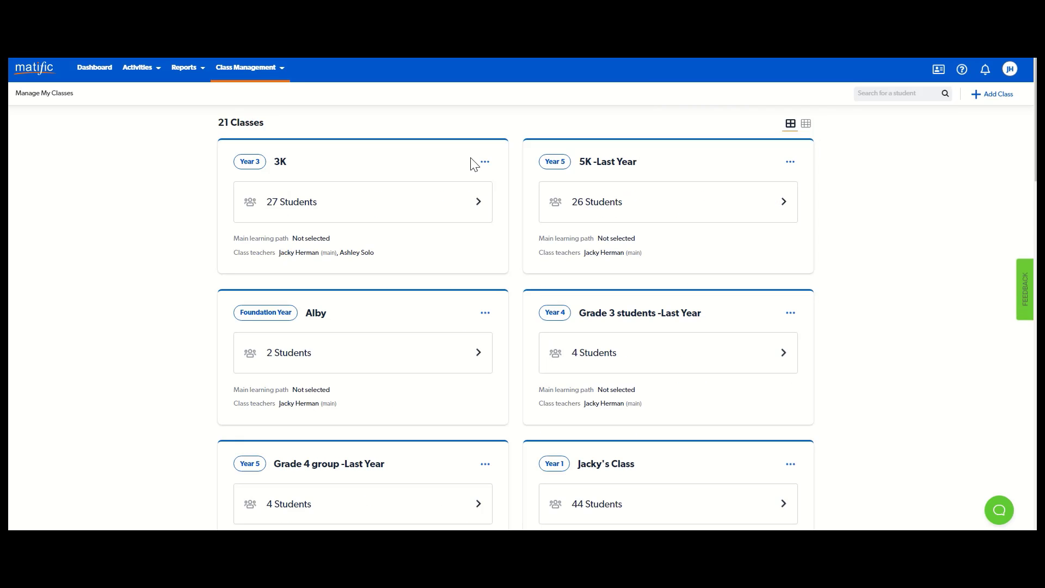
# Open the Year 1 class's details in Manage My Classes, review its advanced settings and save them.
pyautogui.click(243, 73)
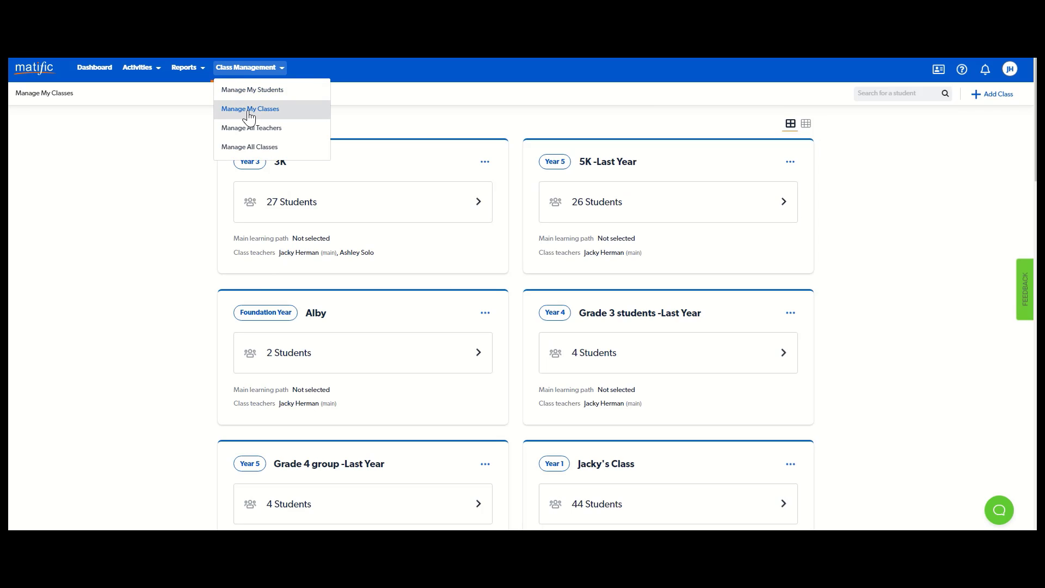
pyautogui.click(789, 465)
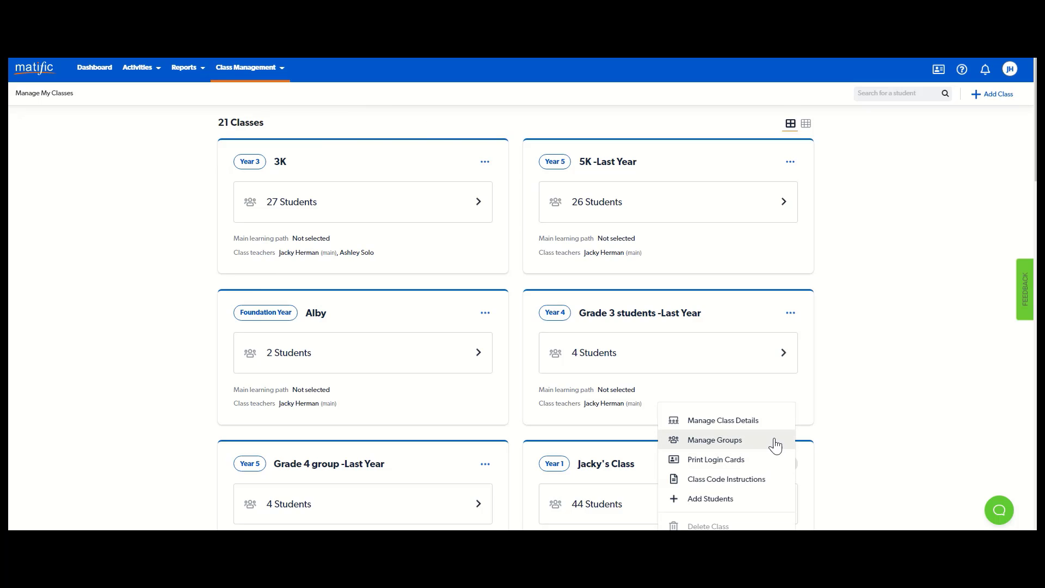
pyautogui.click(732, 430)
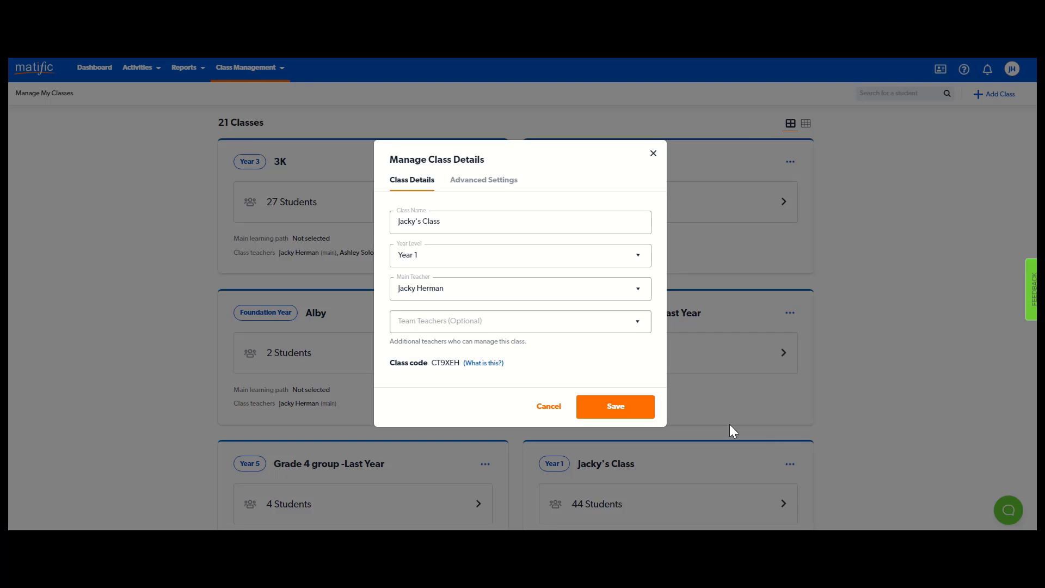
pyautogui.click(498, 188)
pyautogui.scroll(-1, 542, 250)
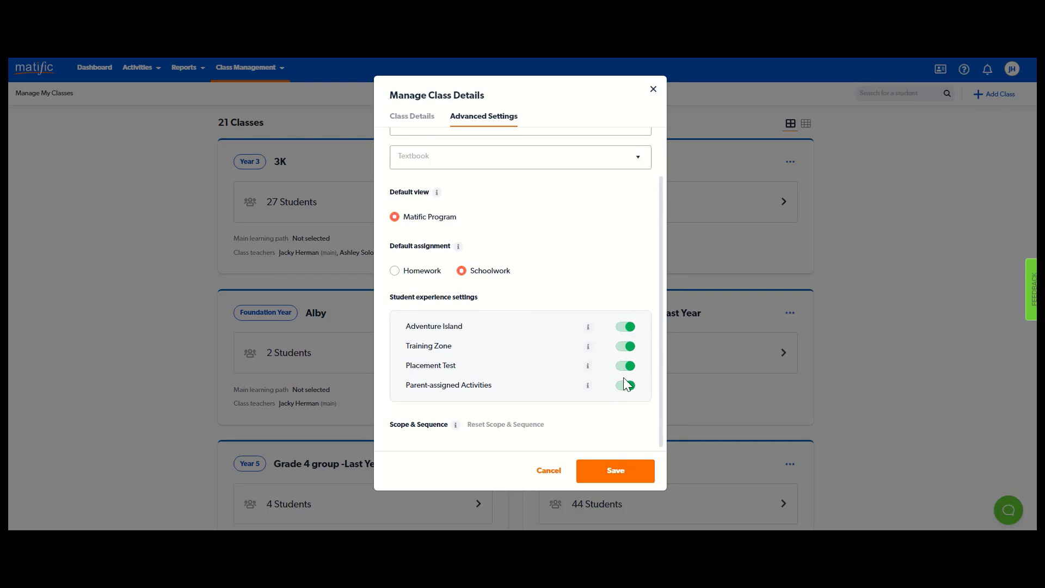
pyautogui.click(609, 474)
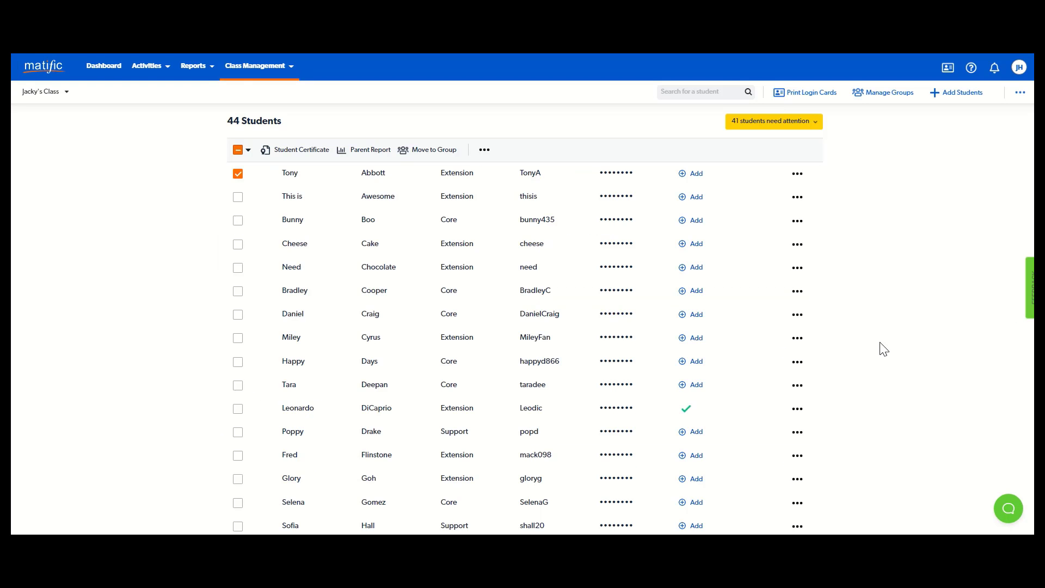
# Open the class's current activities and review the completion and student scores for Cherry Chomp.
pyautogui.click(147, 66)
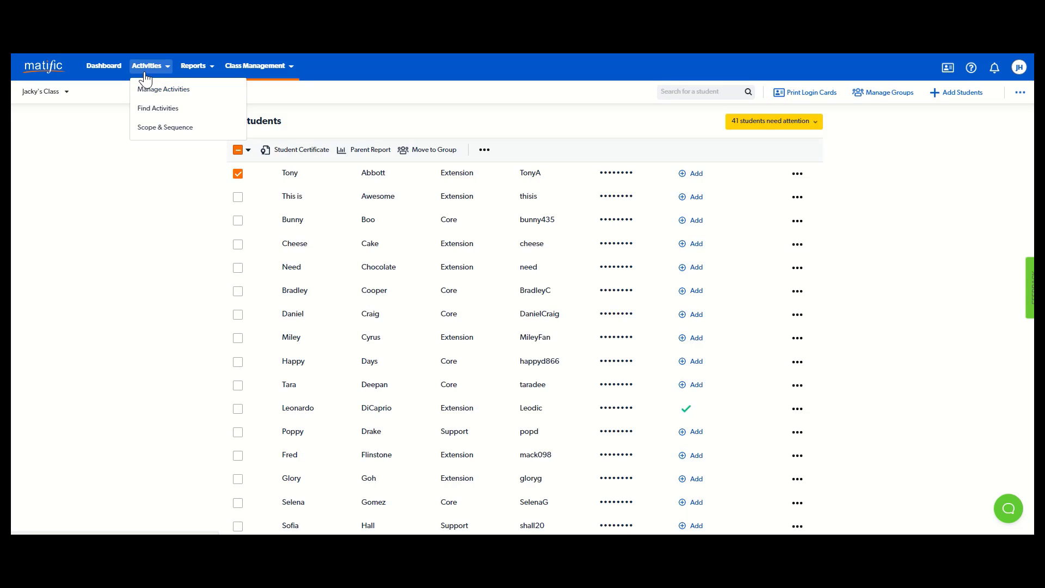
pyautogui.click(146, 95)
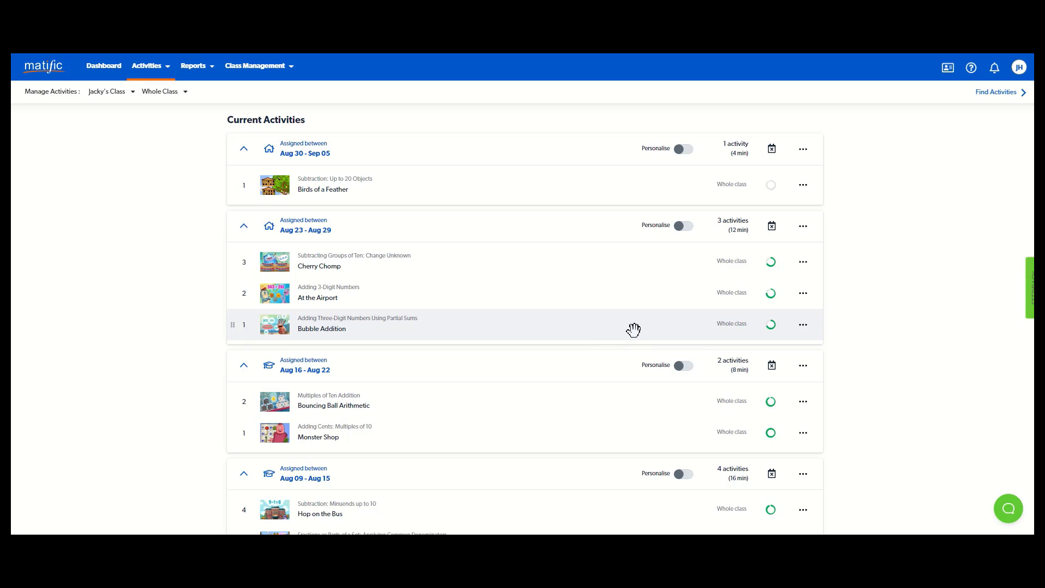
pyautogui.moveTo(768, 337)
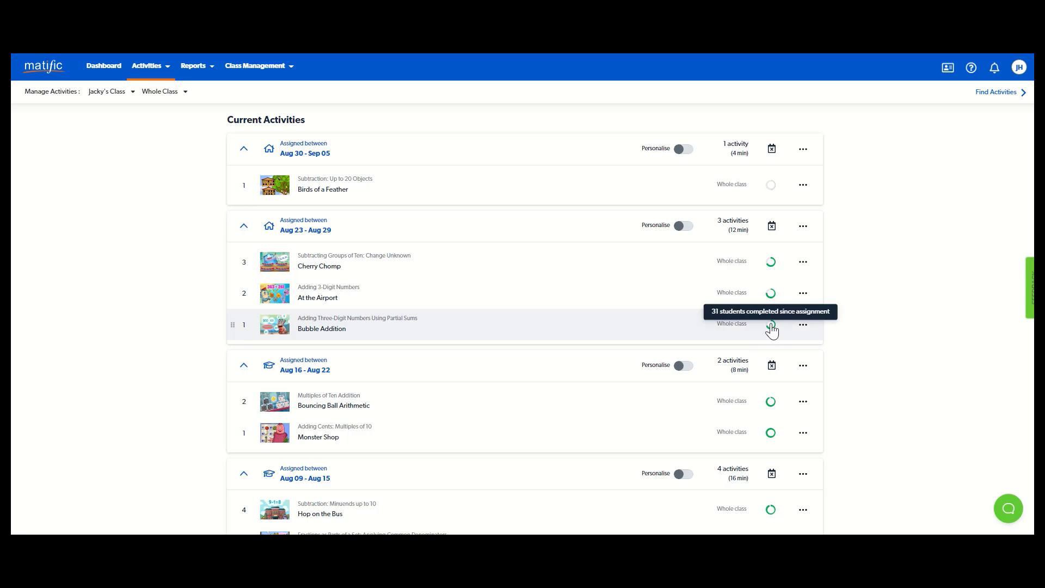
pyautogui.moveTo(773, 271)
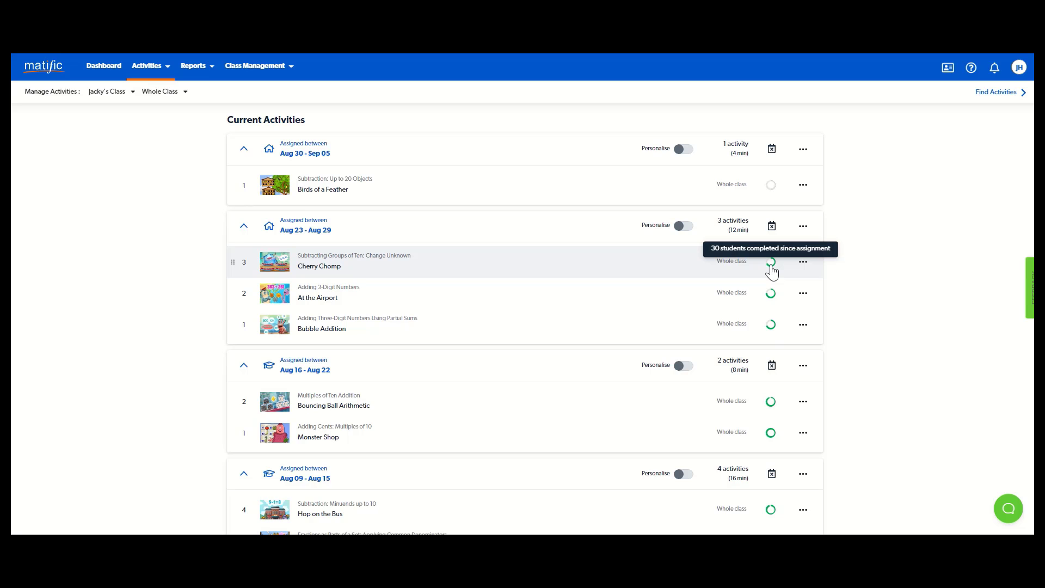
pyautogui.click(772, 263)
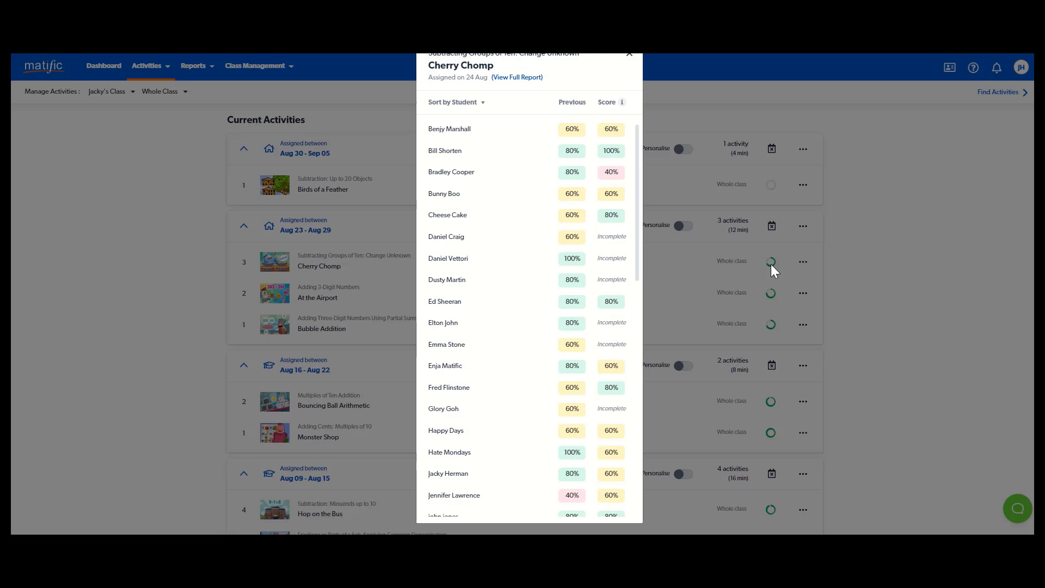
pyautogui.moveTo(638, 266); pyautogui.dragTo(632, 243)
pyautogui.click(629, 57)
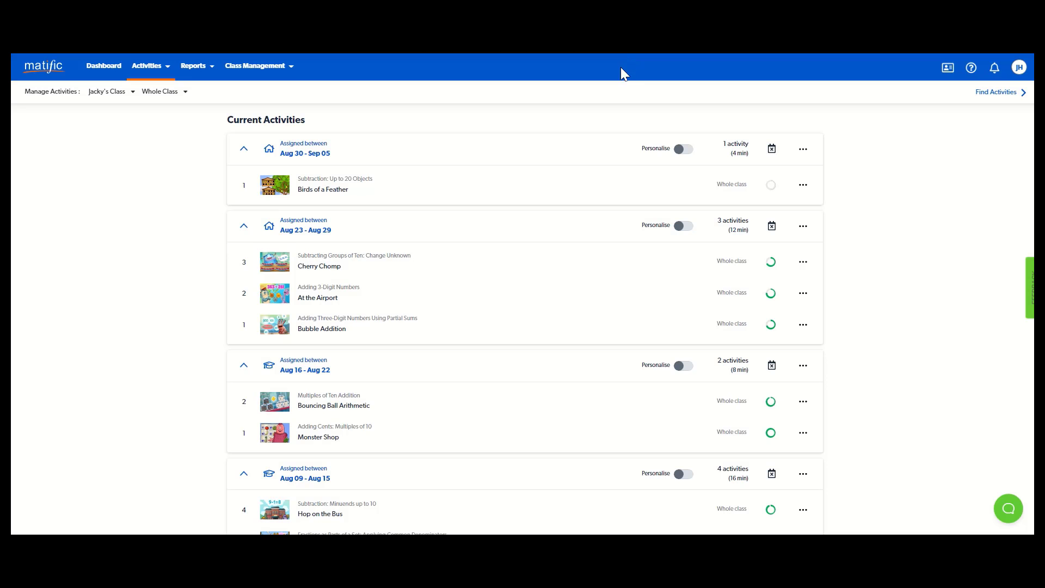
# Turn on Personalise for the Aug 23 - Aug 29 activities and look over the per-student grid.
pyautogui.click(684, 226)
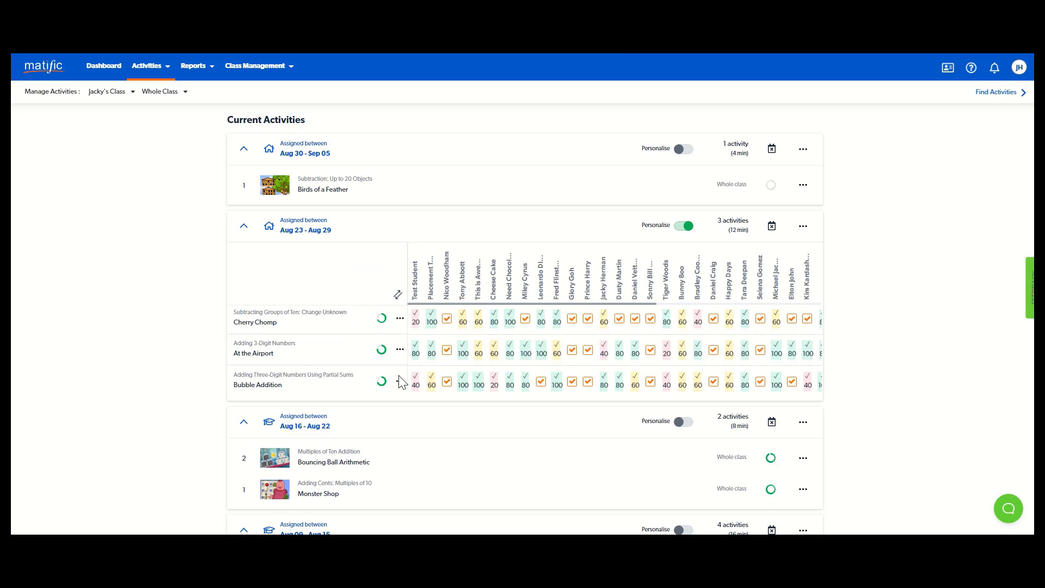
pyautogui.moveTo(648, 303); pyautogui.dragTo(585, 326)
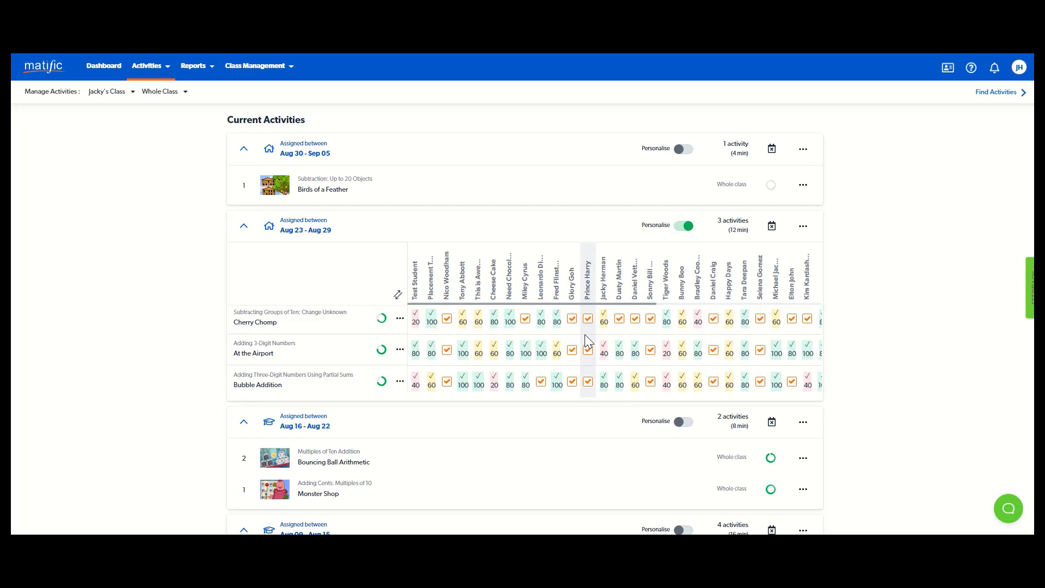
# Go to Find Activities and open the Year 1 Addition topic under Whole Number Arithmetic.
pyautogui.click(147, 65)
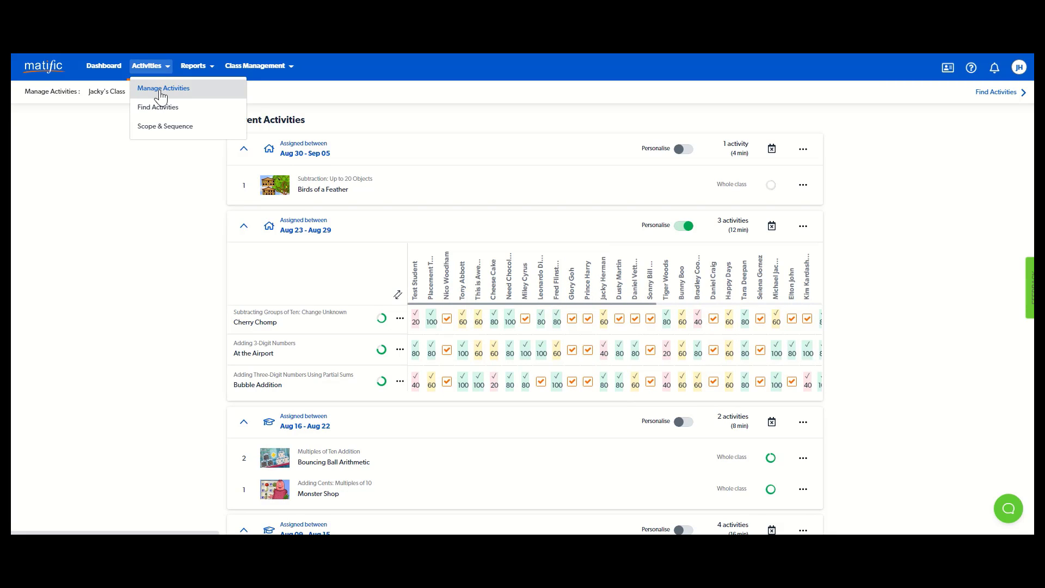
pyautogui.click(158, 109)
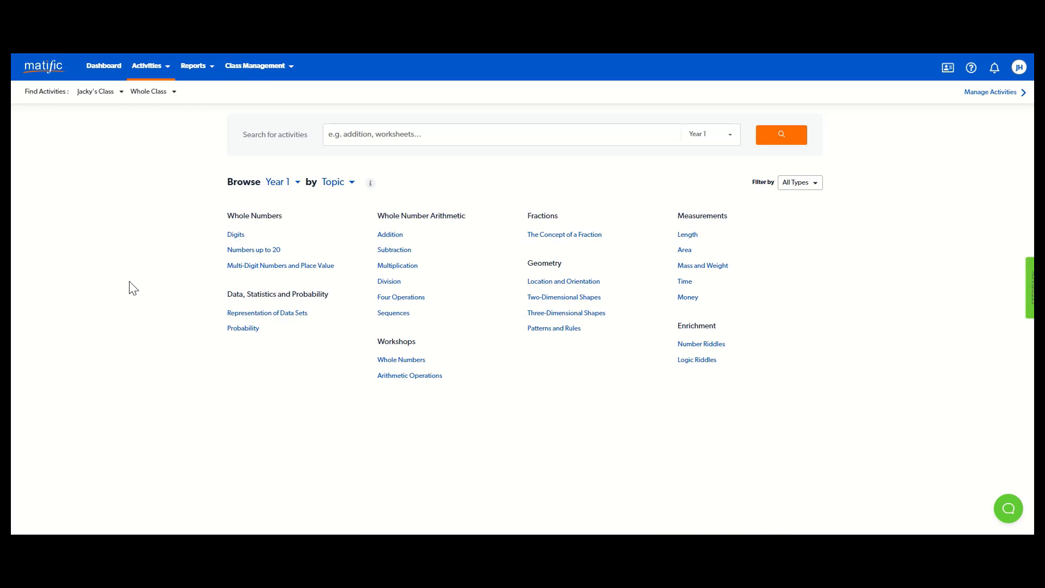
pyautogui.click(296, 184)
pyautogui.click(394, 236)
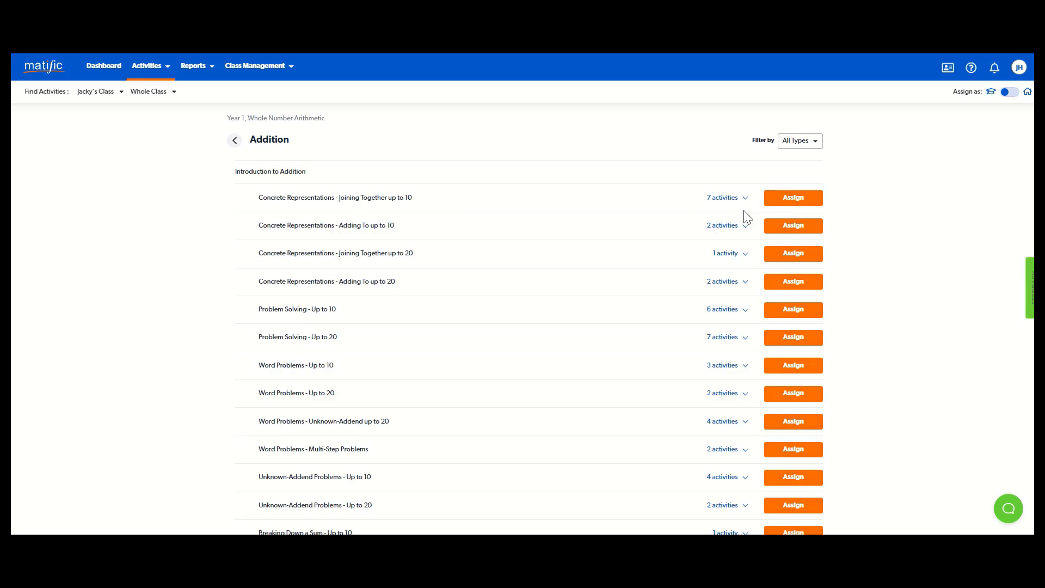
# View the students in the Extension group and target the activities at one individual student from the whole class list.
pyautogui.click(143, 98)
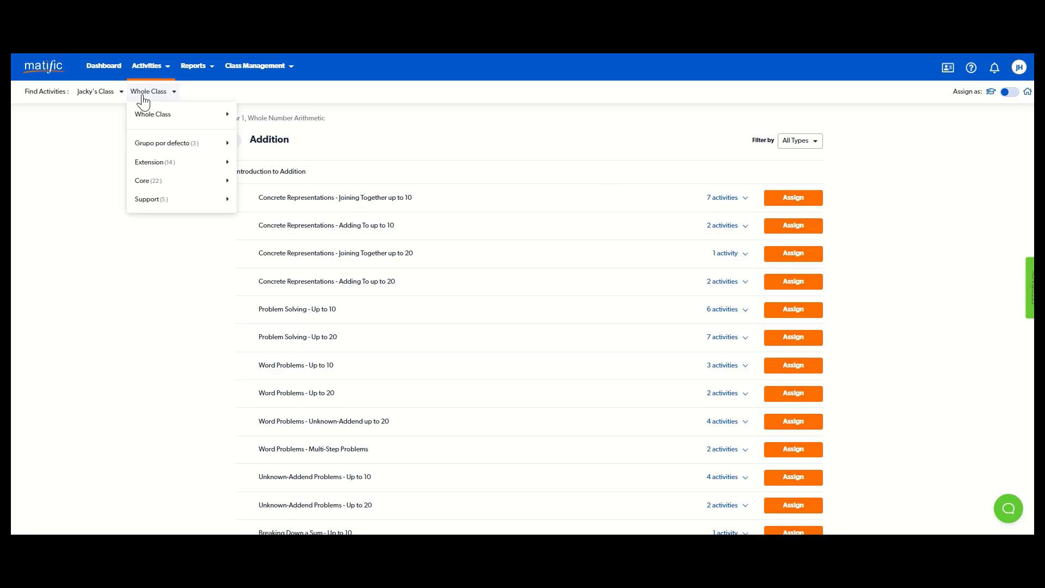
pyautogui.click(148, 165)
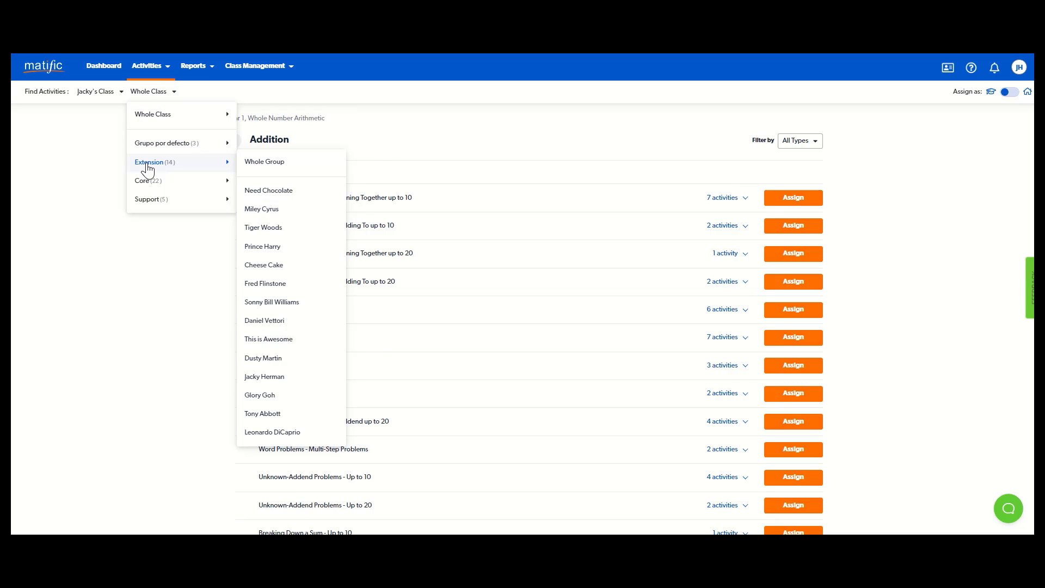
pyautogui.click(147, 99)
pyautogui.moveTo(154, 115)
pyautogui.click(284, 144)
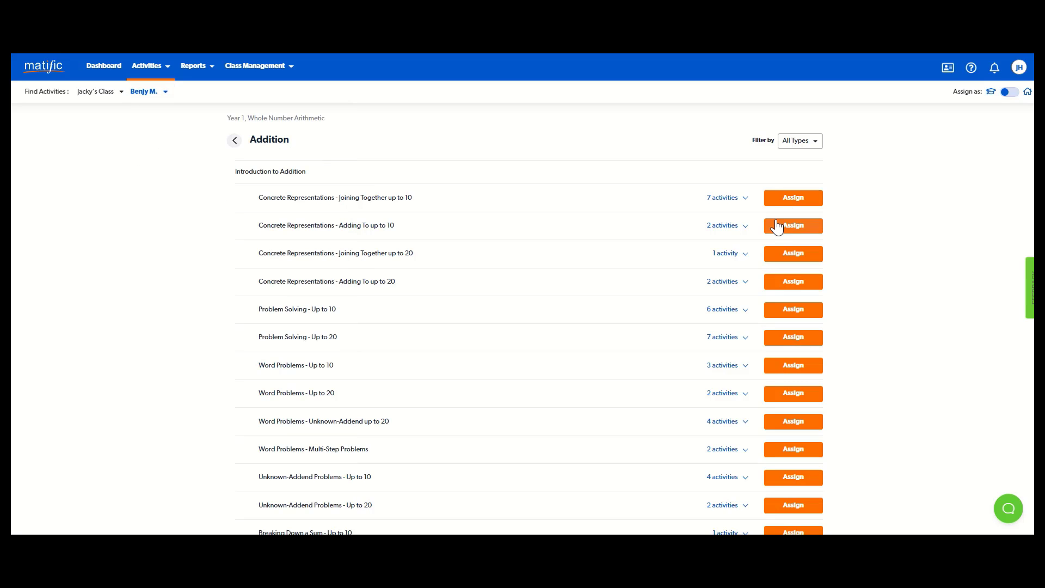
# Set the activity audience to Whole Class and expand the activities under Concrete Representations - Joining Together up to 10.
pyautogui.click(141, 97)
pyautogui.click(142, 115)
pyautogui.click(720, 203)
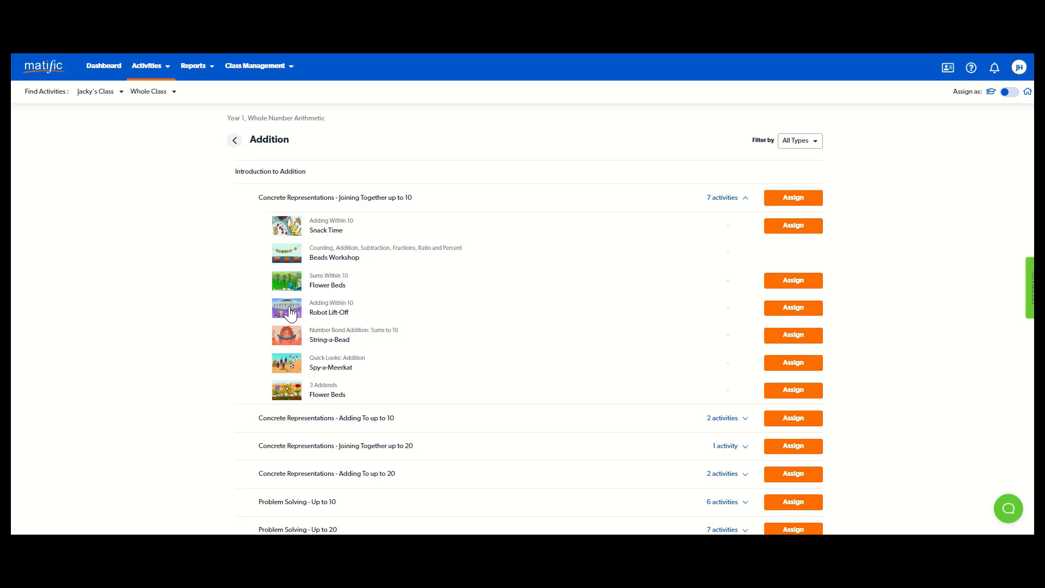
# Assign the Robot Lift-Off activity on adding within 10 to the whole class and switch its assignment to home.
pyautogui.click(792, 309)
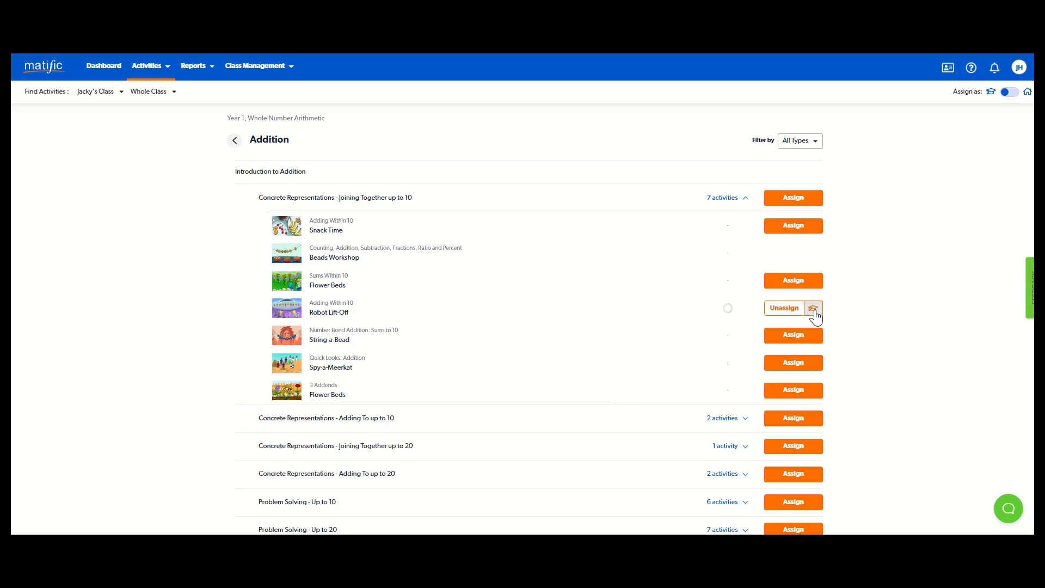
pyautogui.click(813, 309)
# Return to Find Activities and browse Year 1 by the NSW – Mathematics K-10 Syllabus curriculum.
pyautogui.click(145, 66)
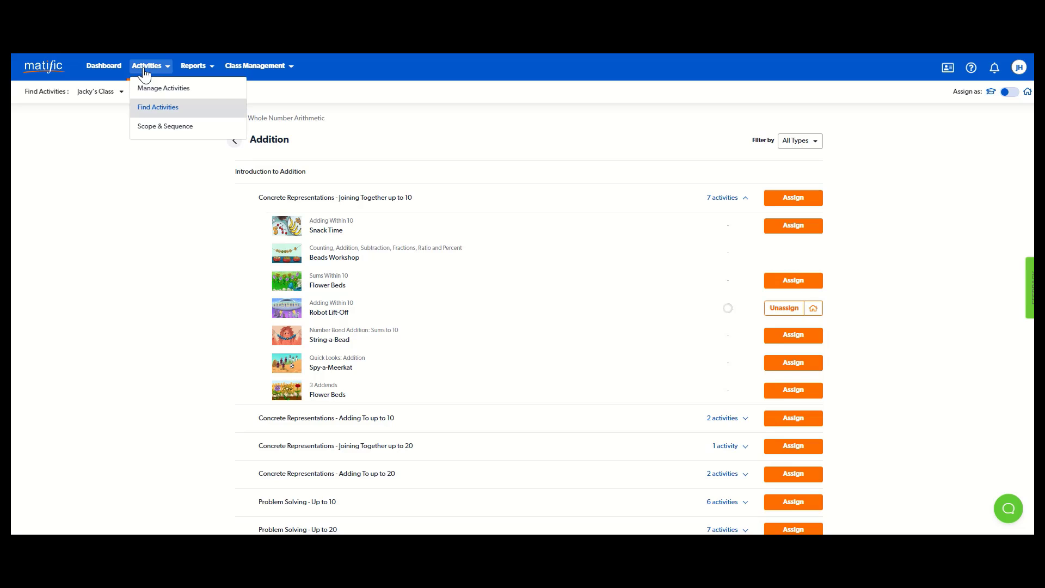
pyautogui.click(151, 113)
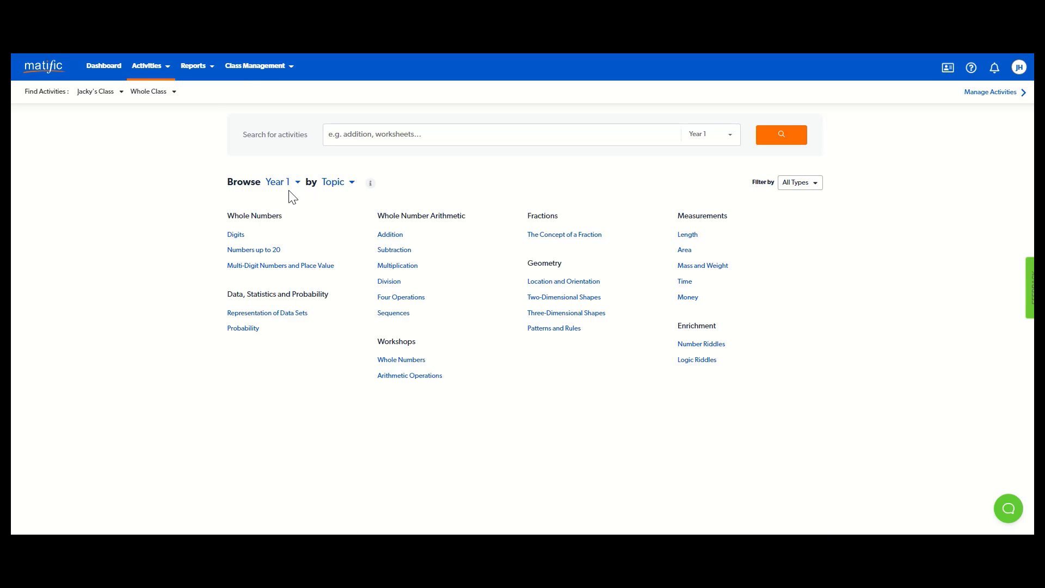
pyautogui.click(334, 185)
pyautogui.moveTo(348, 217)
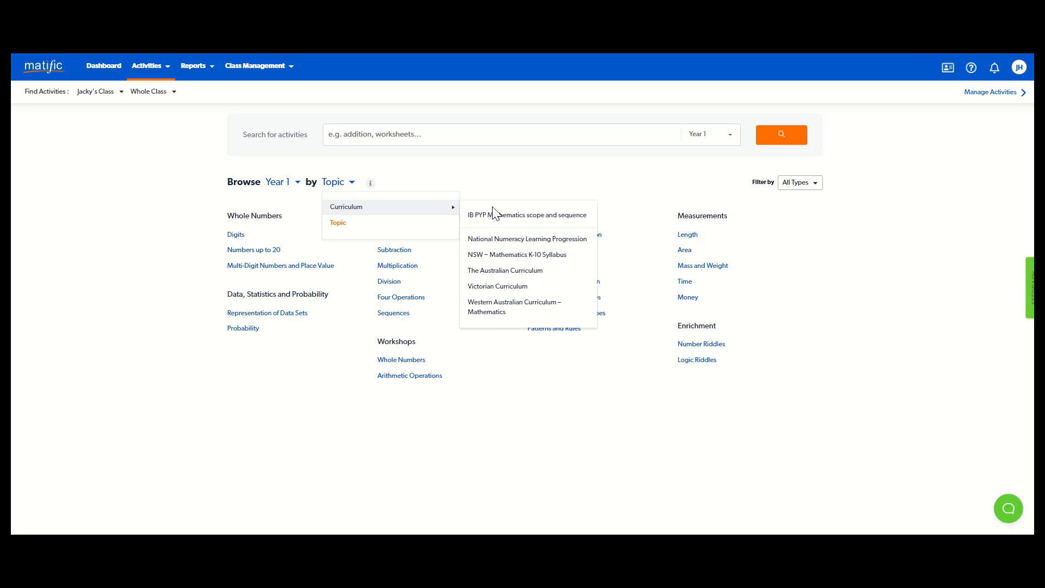
pyautogui.click(498, 256)
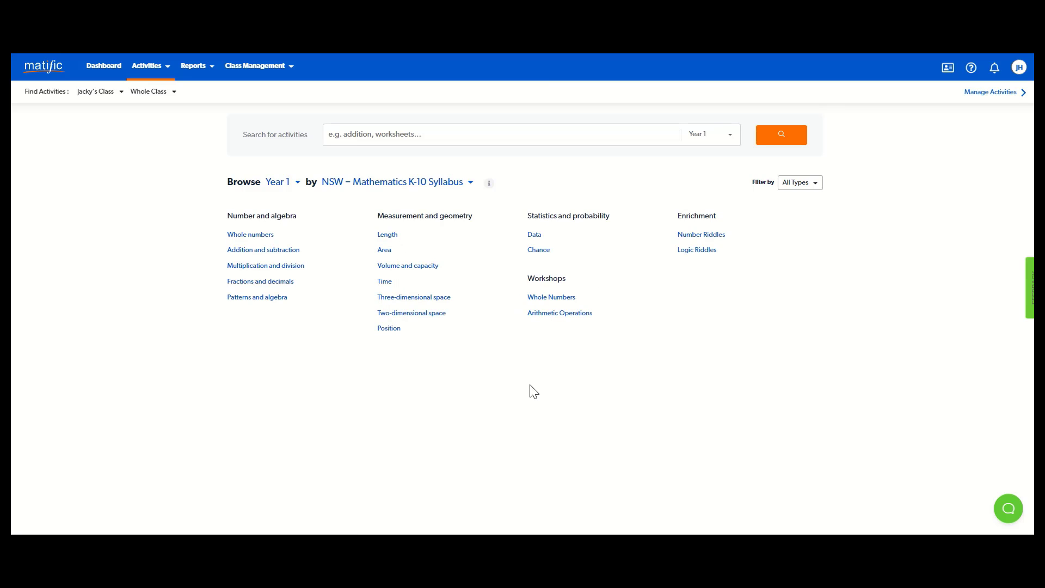
# Open Length under Measurement and geometry and expand the activities for outcome MA1-9MG.
pyautogui.click(384, 236)
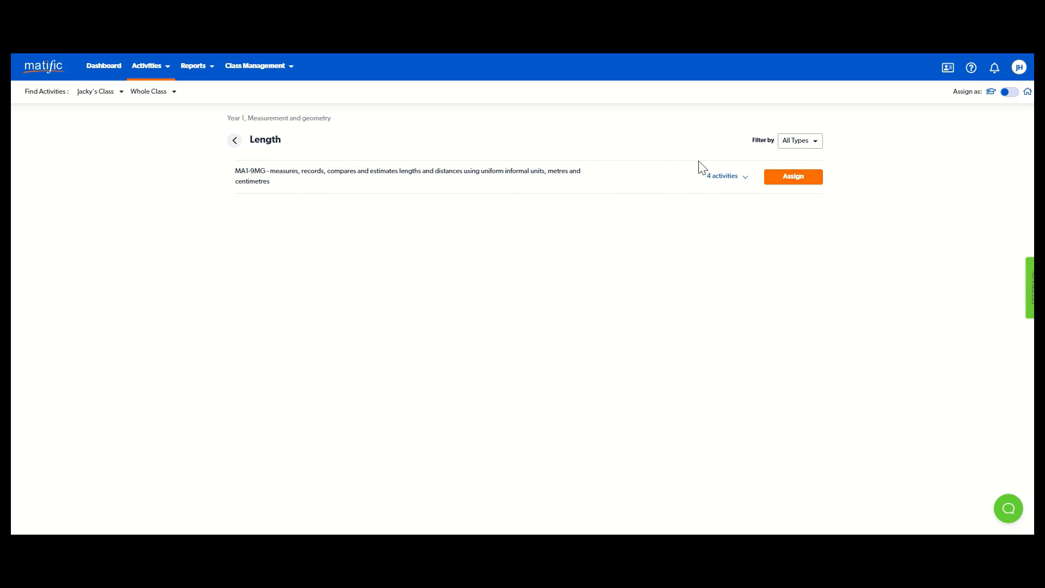
pyautogui.click(715, 180)
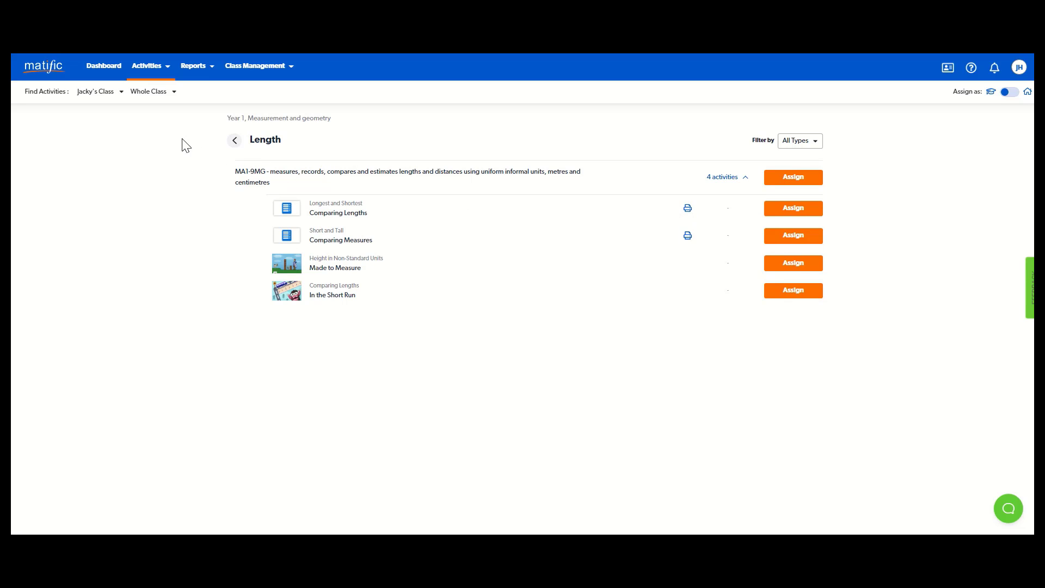
# View the available report types, and go back to the Find Activities page.
pyautogui.click(192, 68)
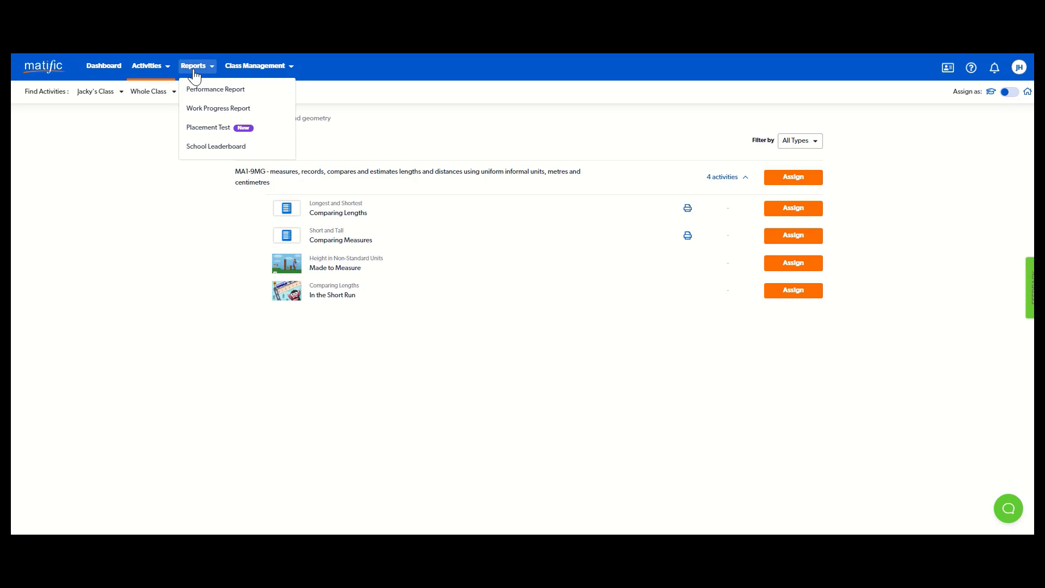
pyautogui.click(205, 94)
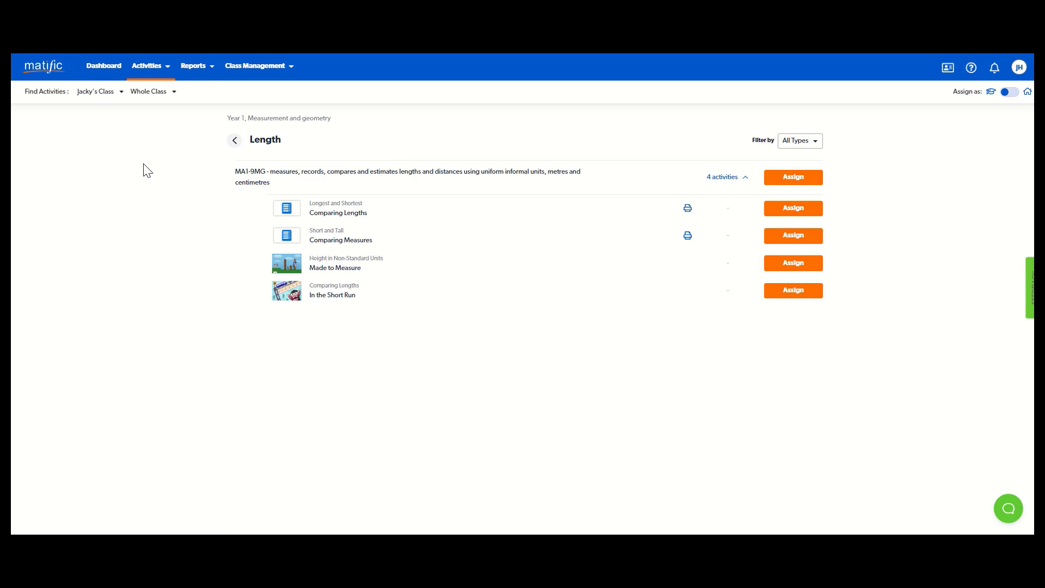
pyautogui.moveTo(152, 70)
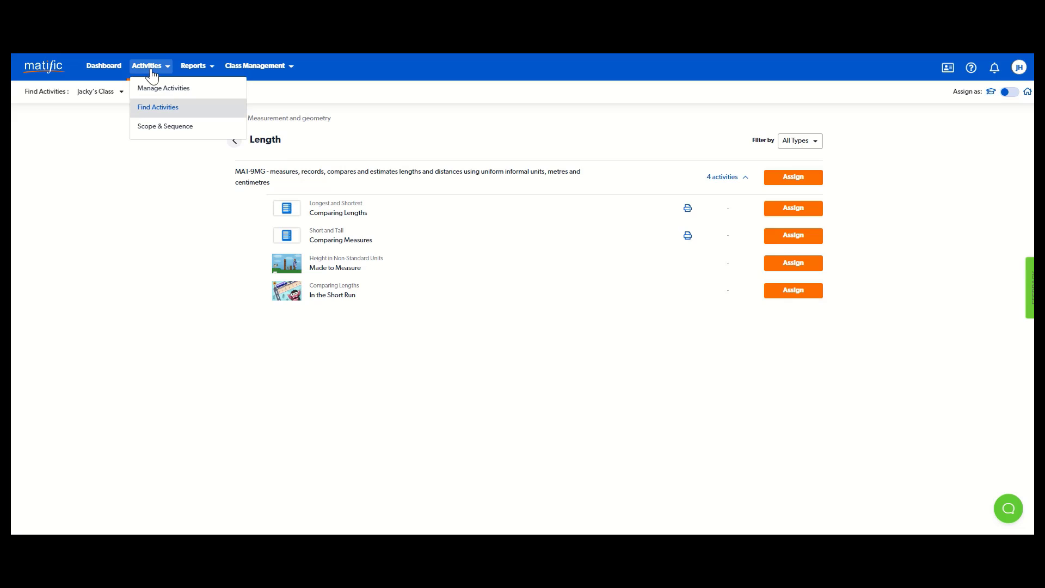
pyautogui.click(158, 111)
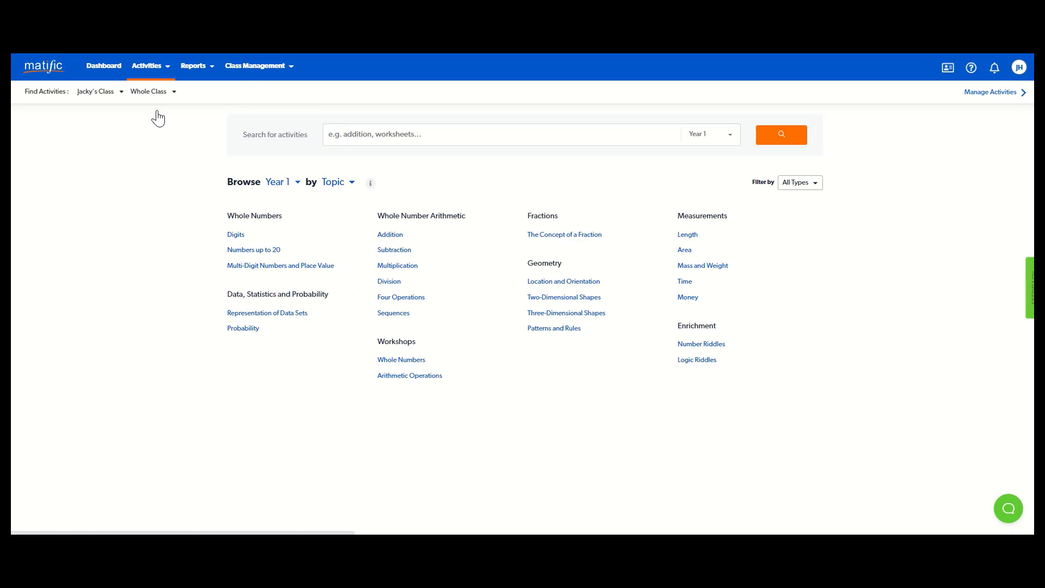